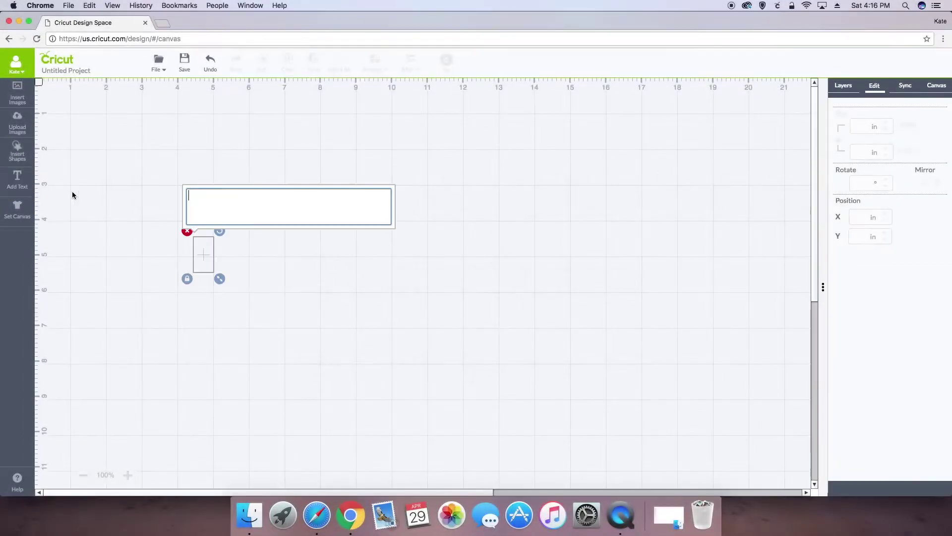
{"action": "type", "text": "Script Text"}
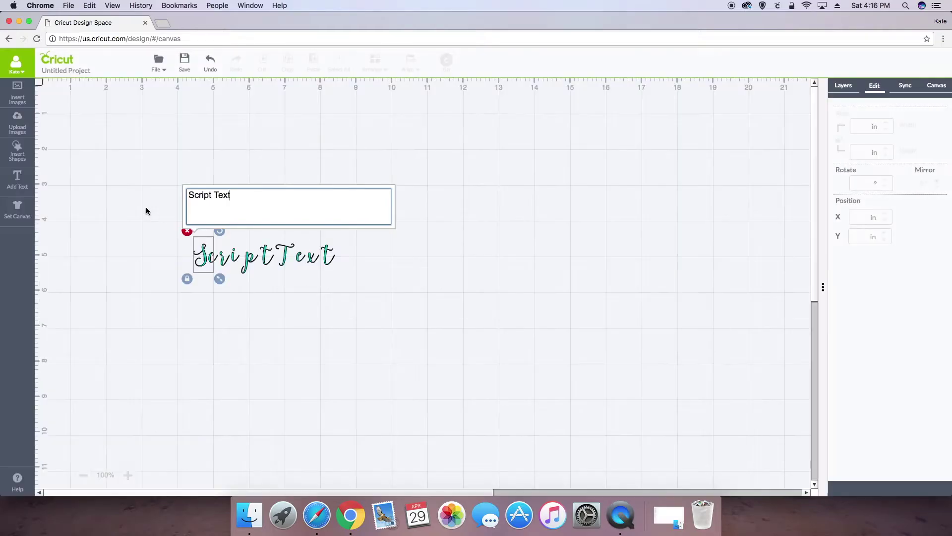
- Select the enlarged 'Script Text' object and shift it up and to the left
{"action": "mouse_move", "coordinate": [133, 191]}
{"action": "left_mouse_down"}
{"action": "mouse_move", "coordinate": [356, 291]}
{"action": "mouse_move", "coordinate": [645, 342]}
{"action": "left_mouse_up"}
{"action": "left_click_drag", "start_coordinate": [443, 275], "coordinate": [432, 253]}
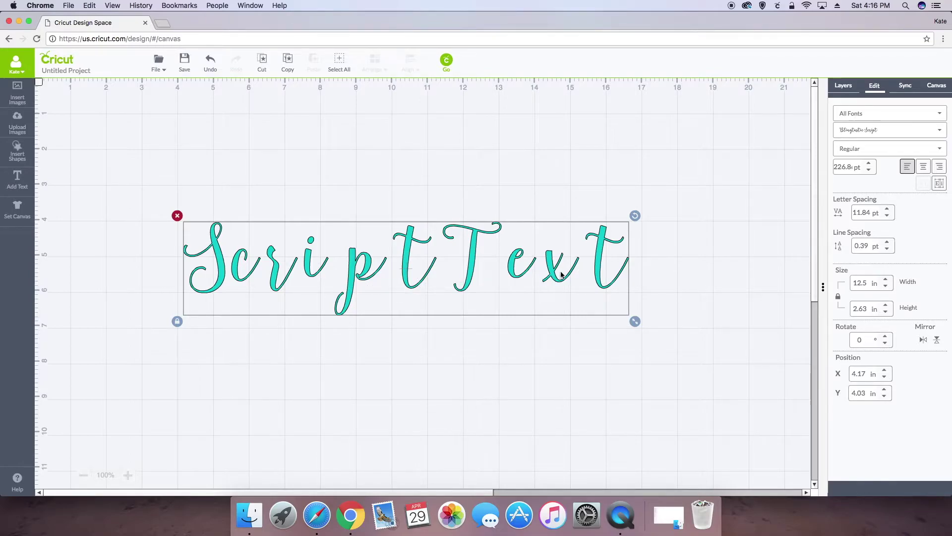
- Ungroup the text into letters and nudge 'ript' left toward the c
{"action": "left_click", "coordinate": [939, 186]}
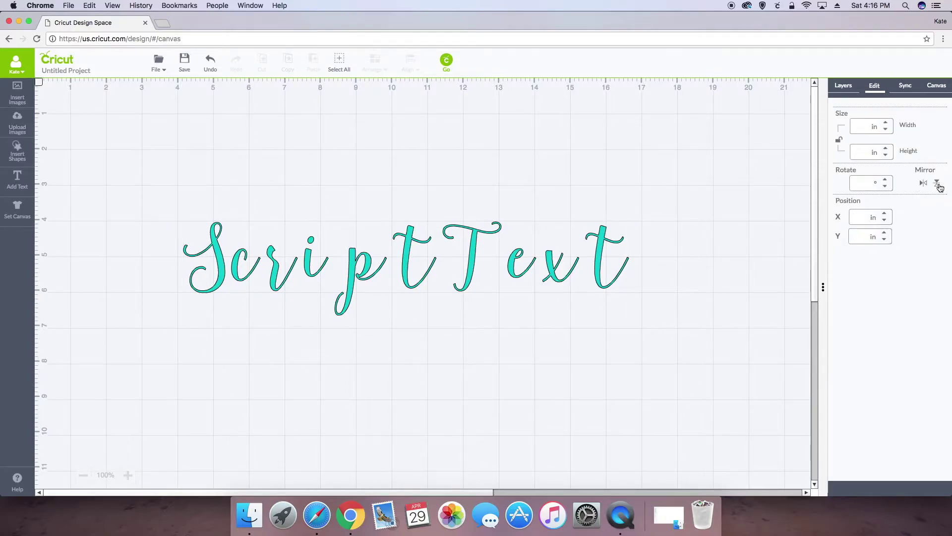
{"action": "left_click", "coordinate": [242, 256]}
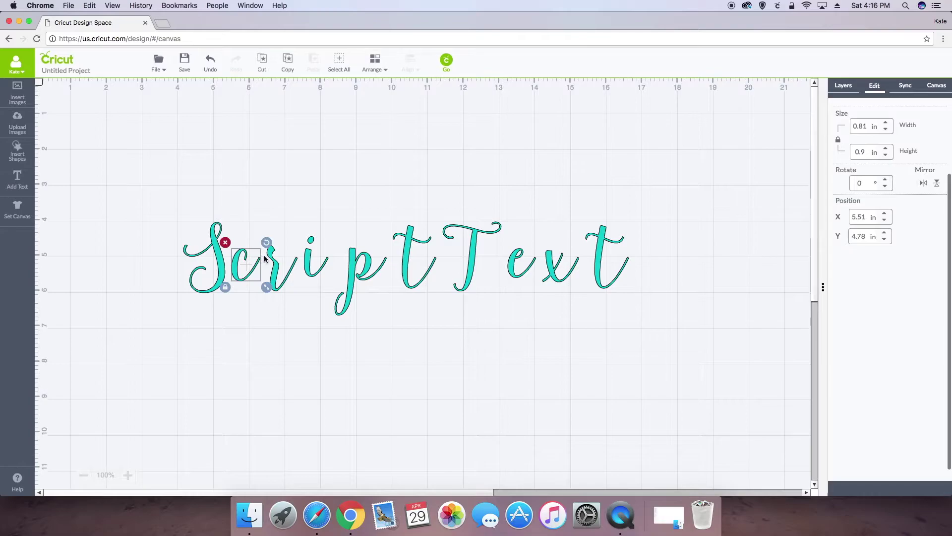
{"action": "left_click", "coordinate": [283, 298]}
{"action": "left_click", "coordinate": [286, 282]}
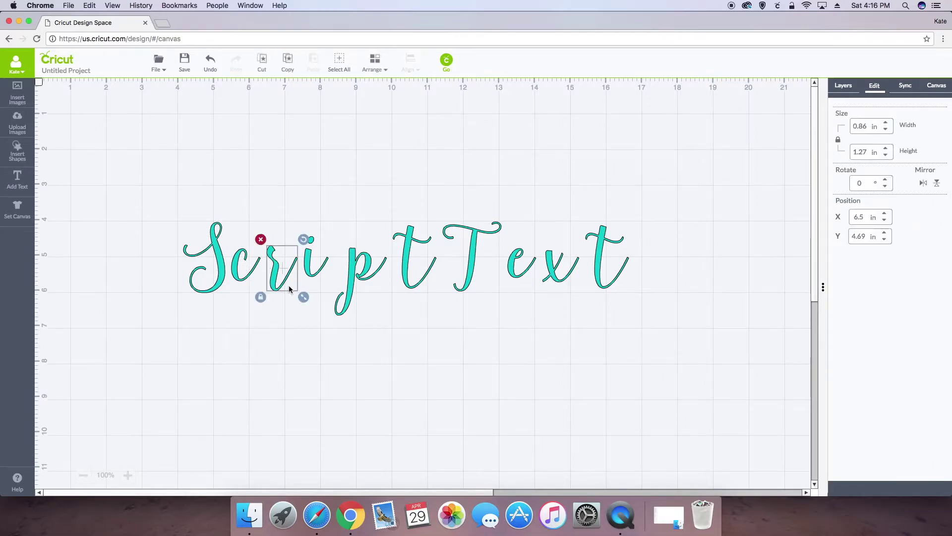
{"action": "left_click", "coordinate": [311, 271], "text": "shift"}
{"action": "left_click", "coordinate": [361, 280], "text": "shift"}
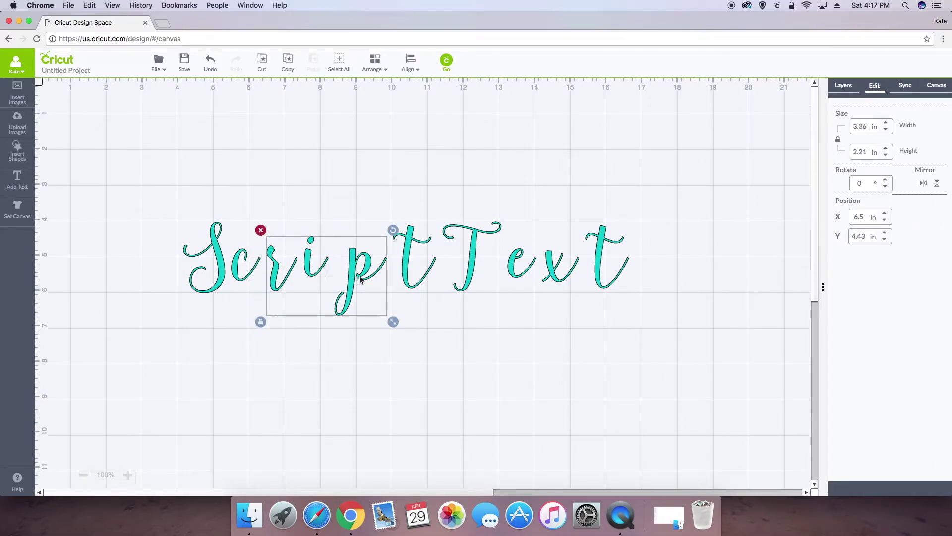
{"action": "left_click", "coordinate": [405, 277], "text": "shift"}
{"action": "key", "text": "Left"}
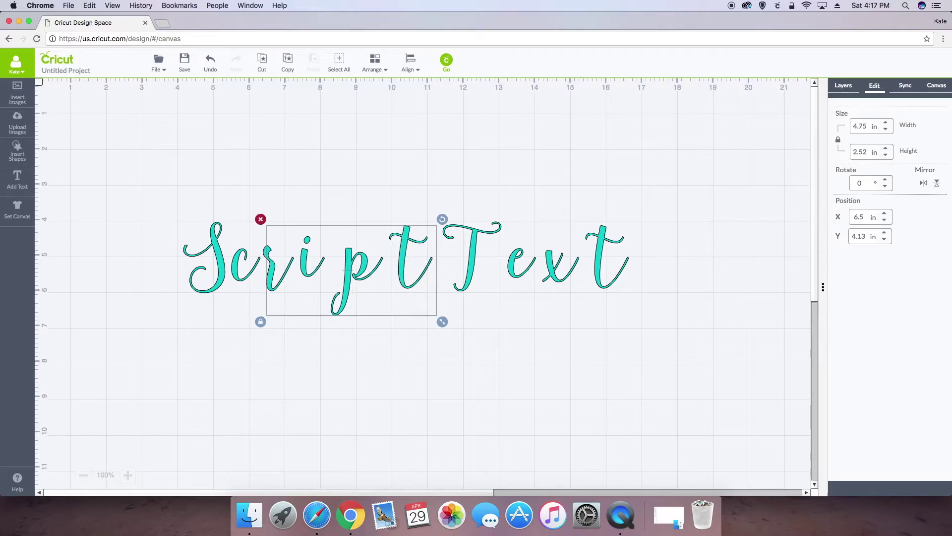
{"action": "key", "text": "Left"}
{"action": "key", "text": "Left"}
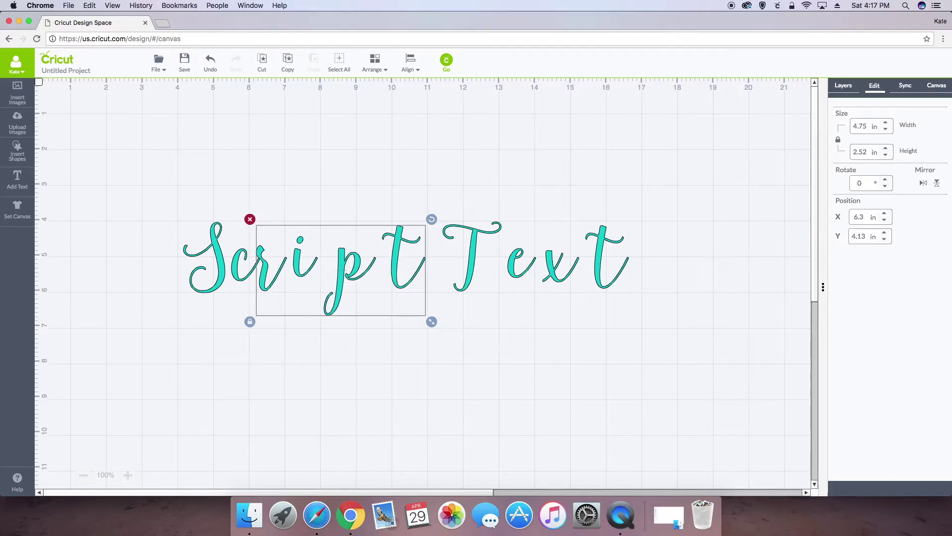
- Nudge the i, p and t of Script left toward the r
{"action": "left_click", "coordinate": [319, 353]}
{"action": "left_click", "coordinate": [301, 273]}
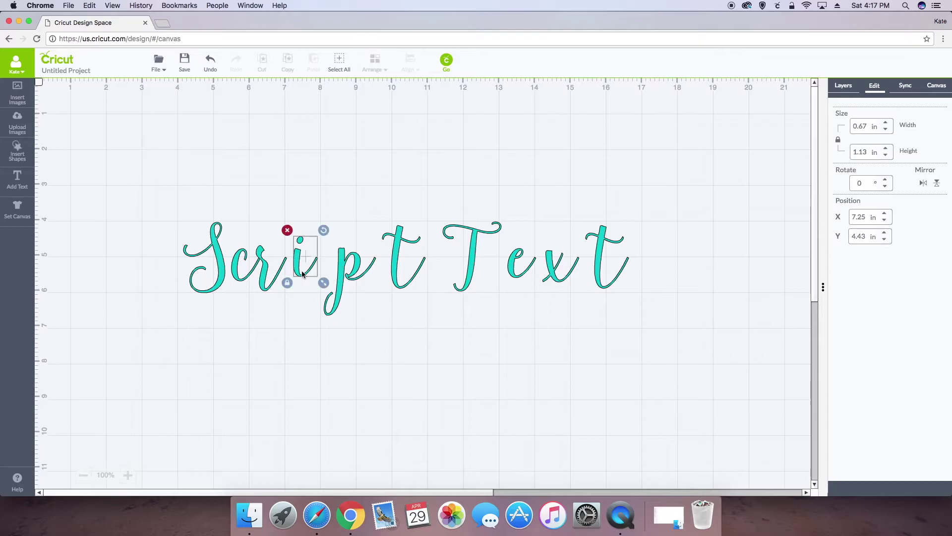
{"action": "left_click", "coordinate": [344, 272], "text": "shift"}
{"action": "left_click", "coordinate": [396, 274], "text": "shift"}
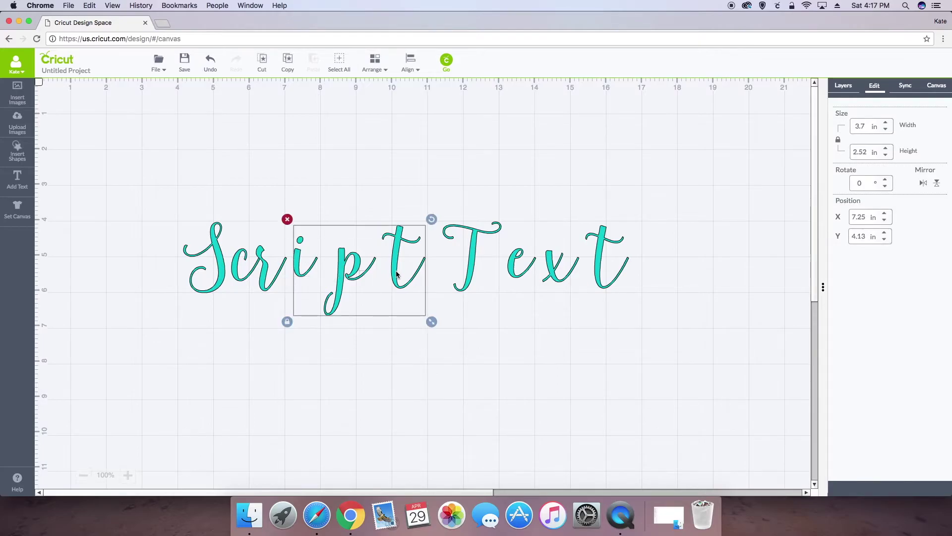
{"action": "key", "text": "Left"}
{"action": "key", "text": "Left"}
{"action": "key", "text": "Left"}
{"action": "key", "text": "Left"}
{"action": "key", "text": "Left"}
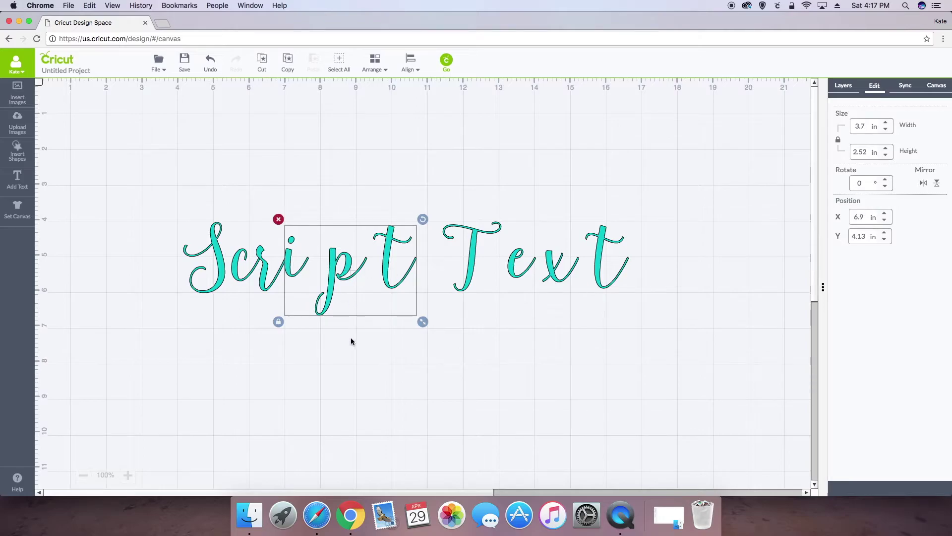
- Slide p and t left to join the i, then the final t onto the p
{"action": "left_click", "coordinate": [353, 348]}
{"action": "left_click", "coordinate": [346, 285]}
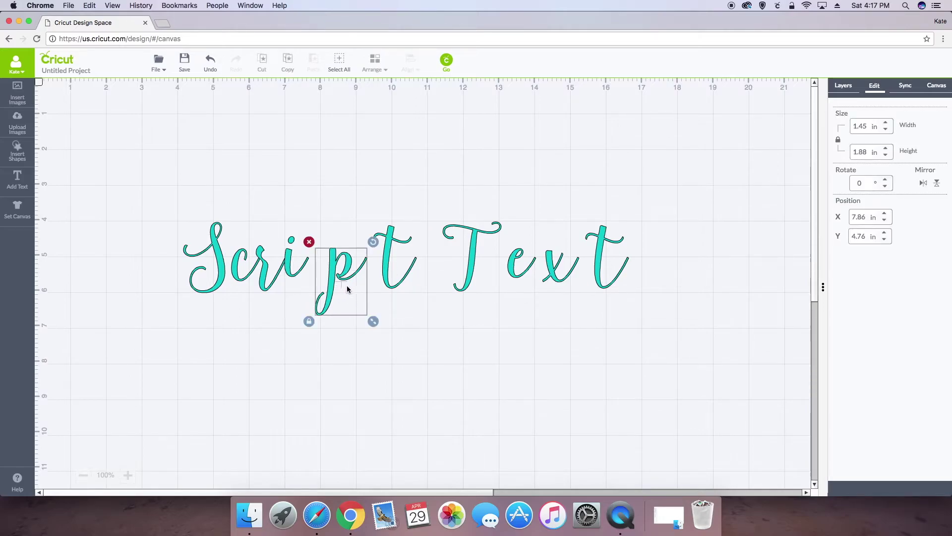
{"action": "left_click", "coordinate": [385, 274], "text": "shift"}
{"action": "left_click_drag", "start_coordinate": [387, 275], "coordinate": [362, 275]}
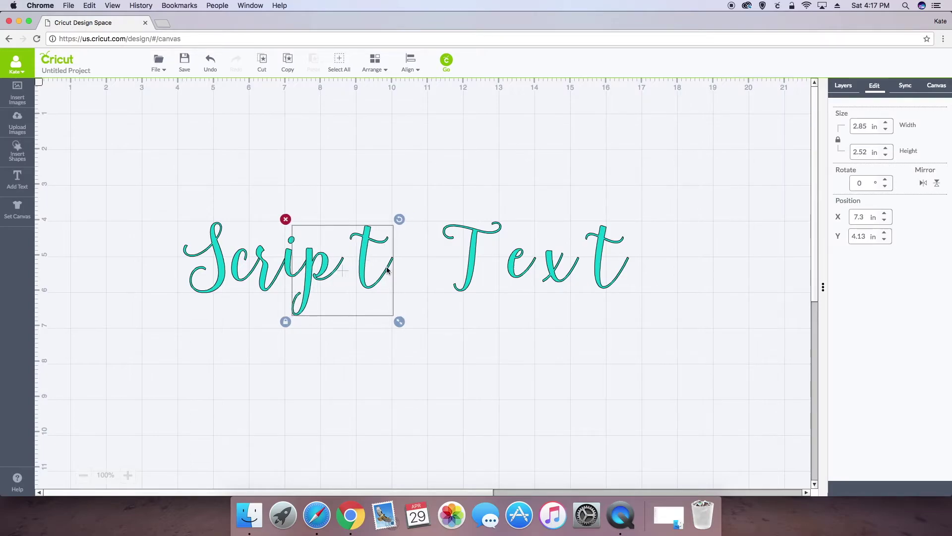
{"action": "left_click", "coordinate": [402, 302]}
{"action": "left_click", "coordinate": [364, 265]}
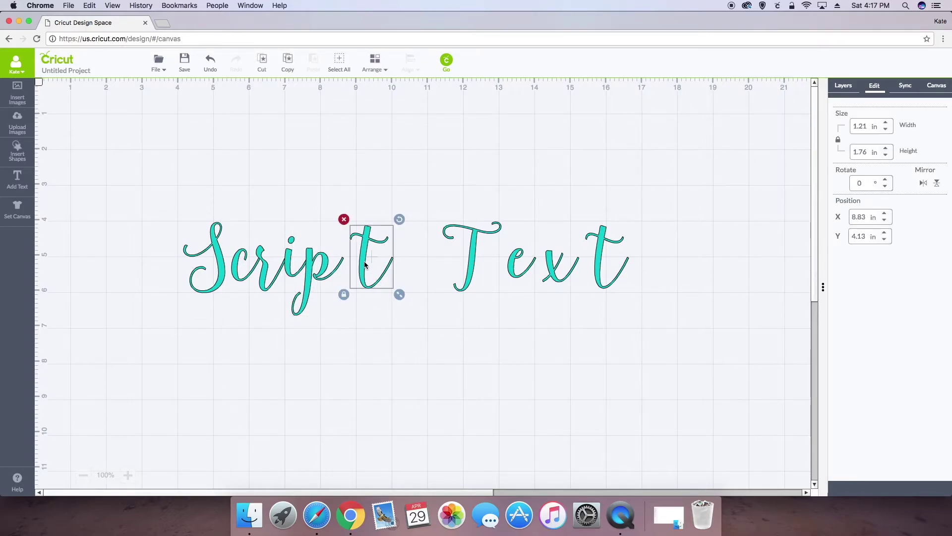
{"action": "left_click_drag", "start_coordinate": [368, 257], "coordinate": [354, 257]}
- Slide e, x and t left to join the T, then x and t toward the e
{"action": "left_click", "coordinate": [528, 257]}
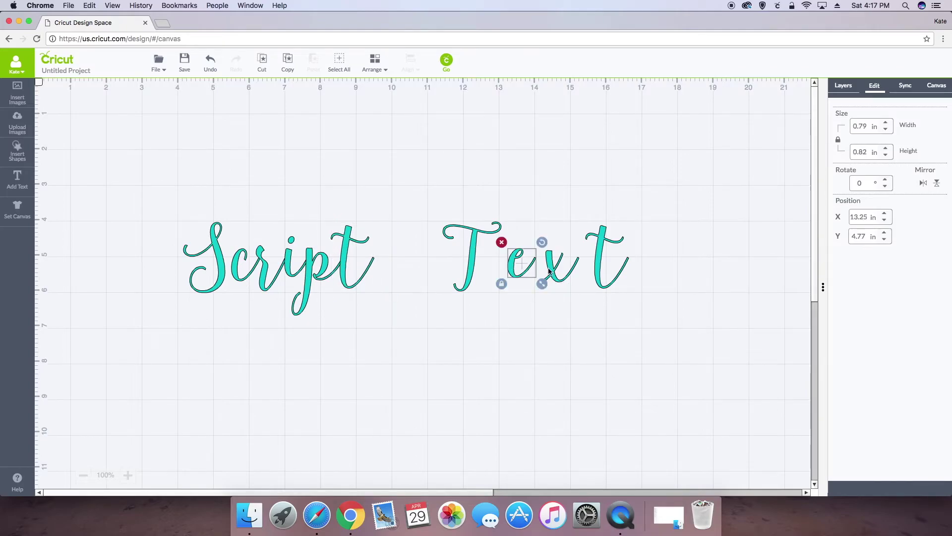
{"action": "left_click_drag", "start_coordinate": [563, 256], "coordinate": [546, 256]}
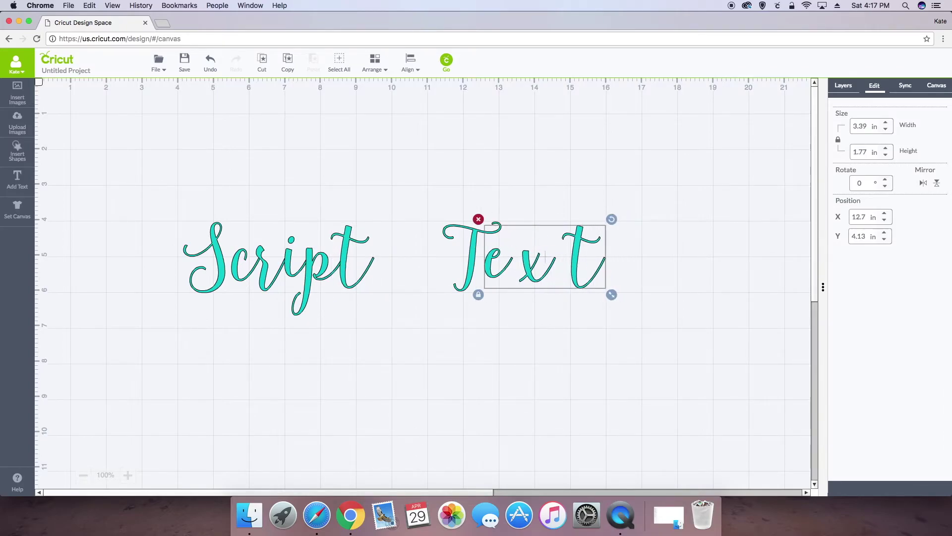
{"action": "left_click", "coordinate": [567, 334]}
{"action": "left_click", "coordinate": [537, 268]}
{"action": "left_click", "coordinate": [578, 276], "text": "shift"}
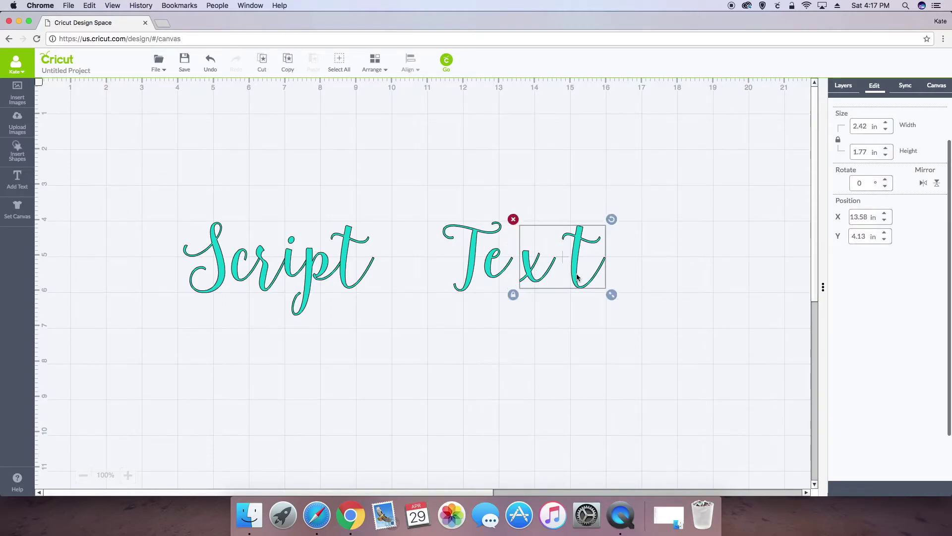
{"action": "left_click_drag", "start_coordinate": [577, 277], "coordinate": [568, 277]}
{"action": "key", "text": "Left"}
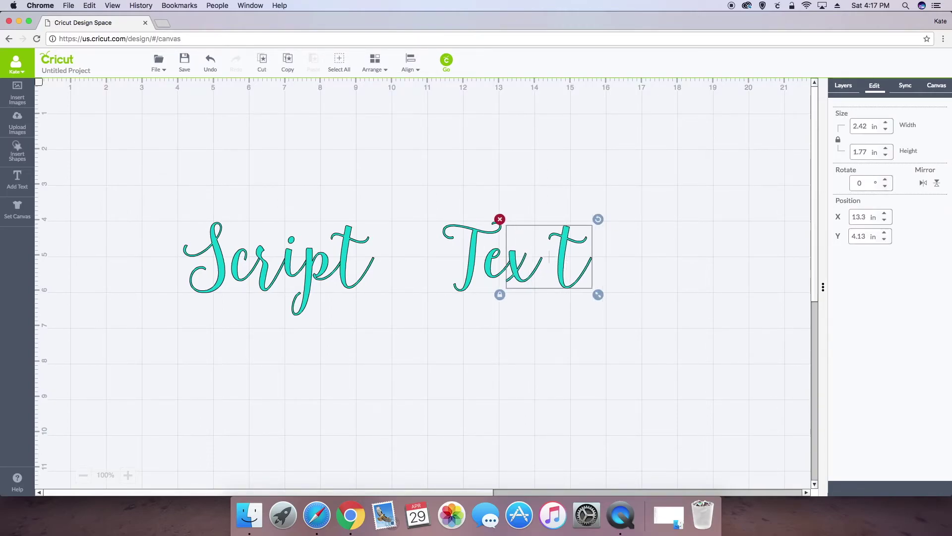
- Slide the final t of Text left until it connects with the x
{"action": "left_click", "coordinate": [568, 314]}
{"action": "left_click", "coordinate": [565, 276]}
{"action": "left_click_drag", "start_coordinate": [571, 257], "coordinate": [553, 258]}
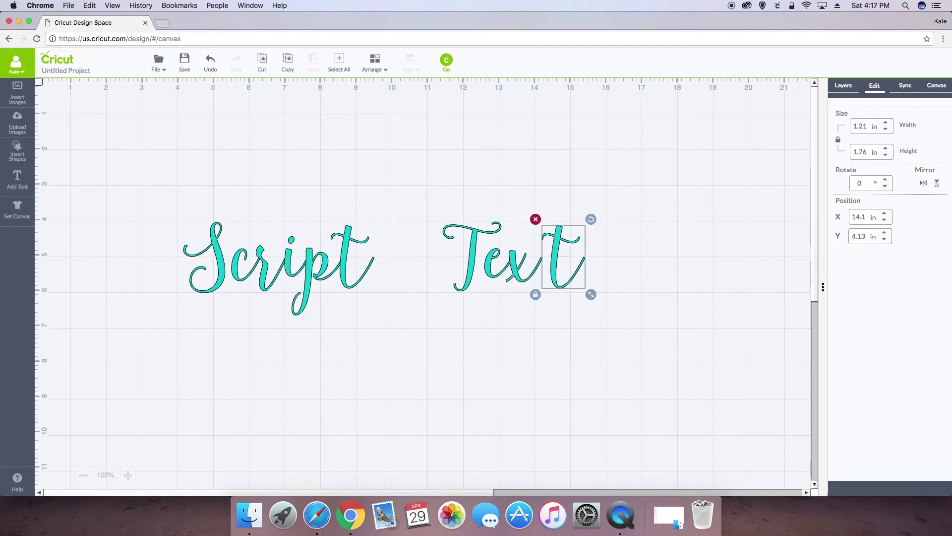
{"action": "left_click", "coordinate": [594, 321]}
- Weld all the letters of 'Script' into one image from the Layers panel
{"action": "mouse_move", "coordinate": [397, 317]}
{"action": "left_mouse_down"}
{"action": "mouse_move", "coordinate": [248, 181]}
{"action": "mouse_move", "coordinate": [165, 179]}
{"action": "left_mouse_up"}
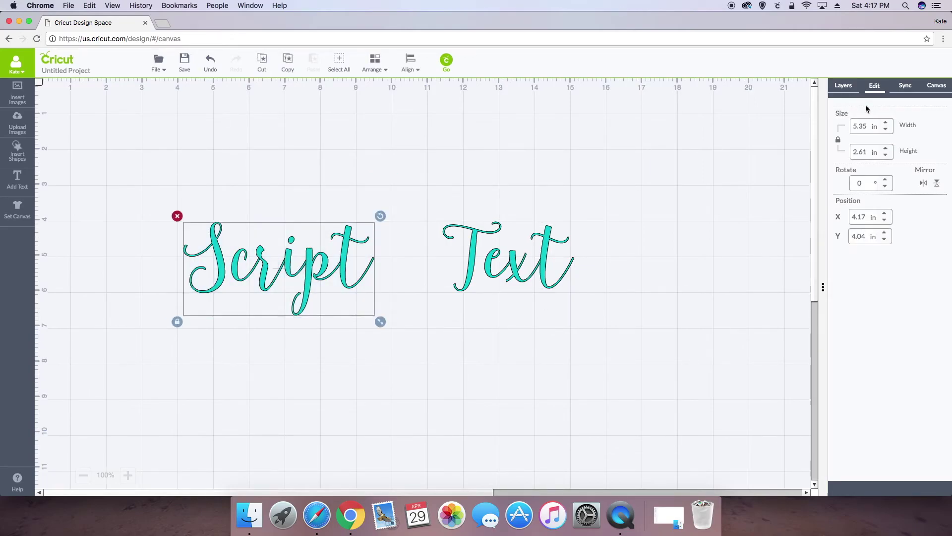
{"action": "left_click", "coordinate": [846, 90]}
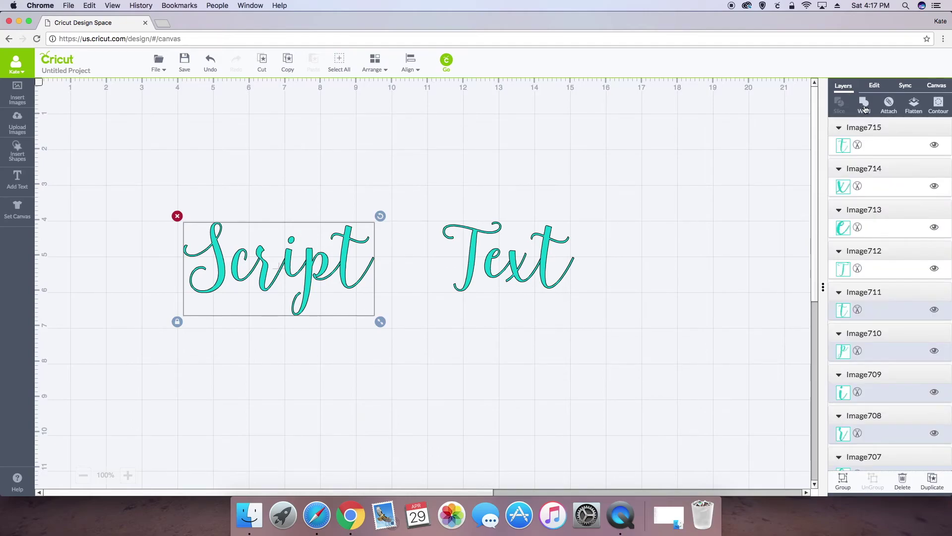
{"action": "left_click", "coordinate": [863, 105]}
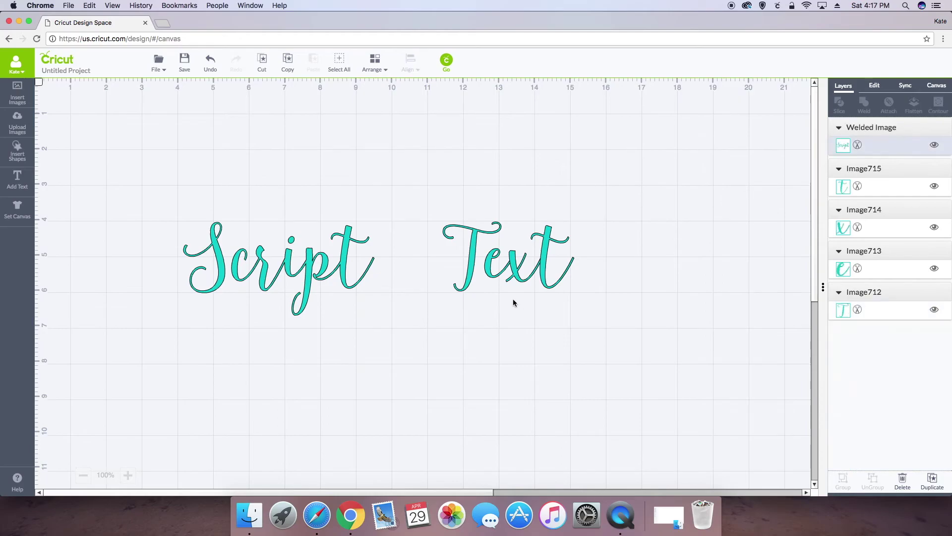
- Weld the 'Text' letters into one image and move it closer to Script
{"action": "left_click_drag", "start_coordinate": [595, 299], "coordinate": [408, 212]}
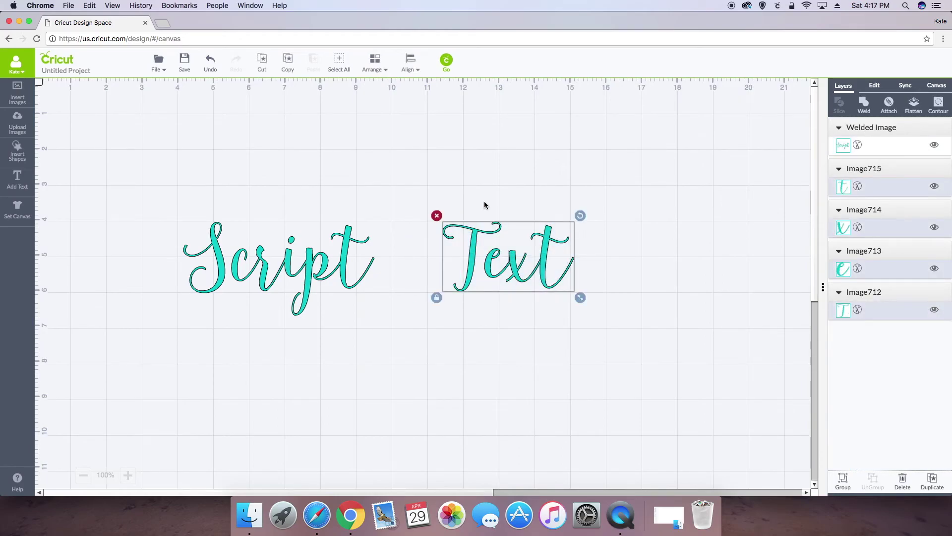
{"action": "left_click", "coordinate": [864, 105]}
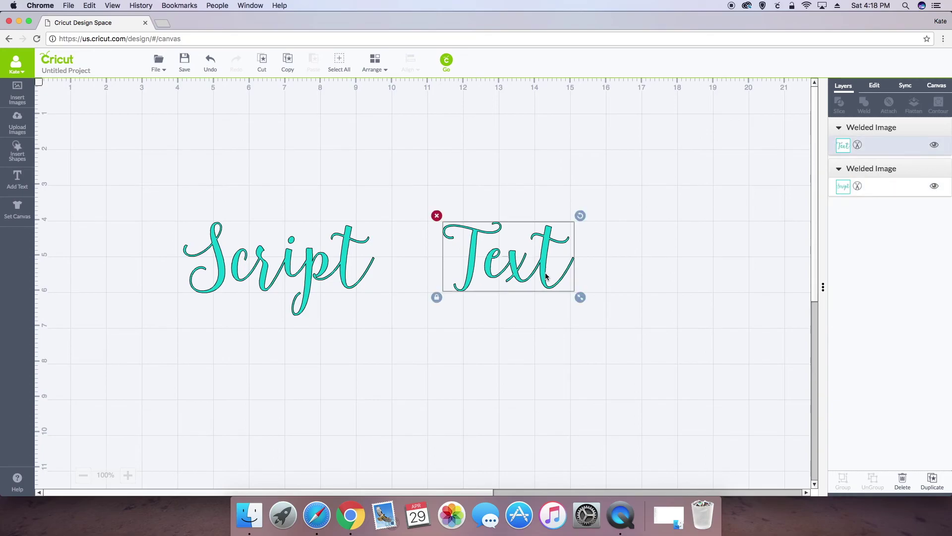
{"action": "mouse_move", "coordinate": [547, 276]}
{"action": "left_mouse_down"}
{"action": "mouse_move", "coordinate": [520, 277]}
{"action": "mouse_move", "coordinate": [536, 261]}
{"action": "left_mouse_up"}
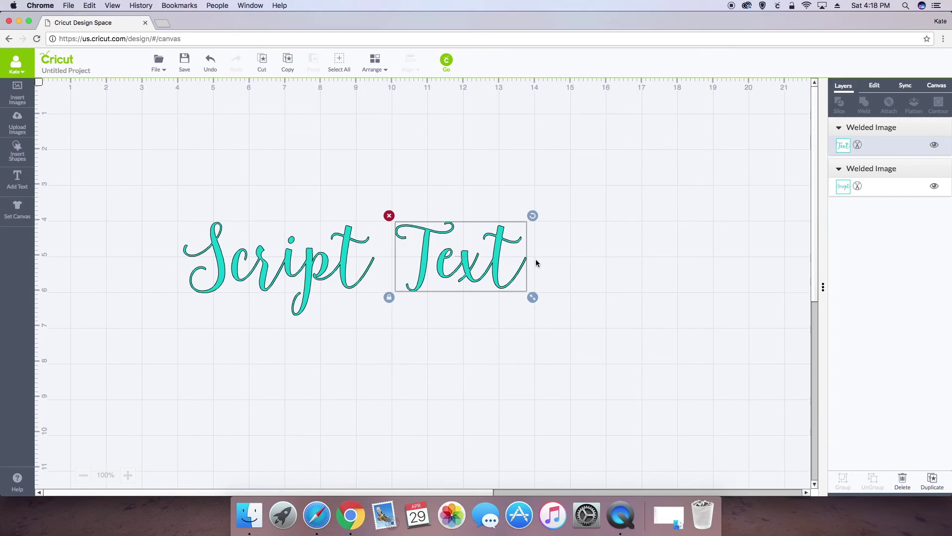
{"action": "left_click", "coordinate": [514, 343]}
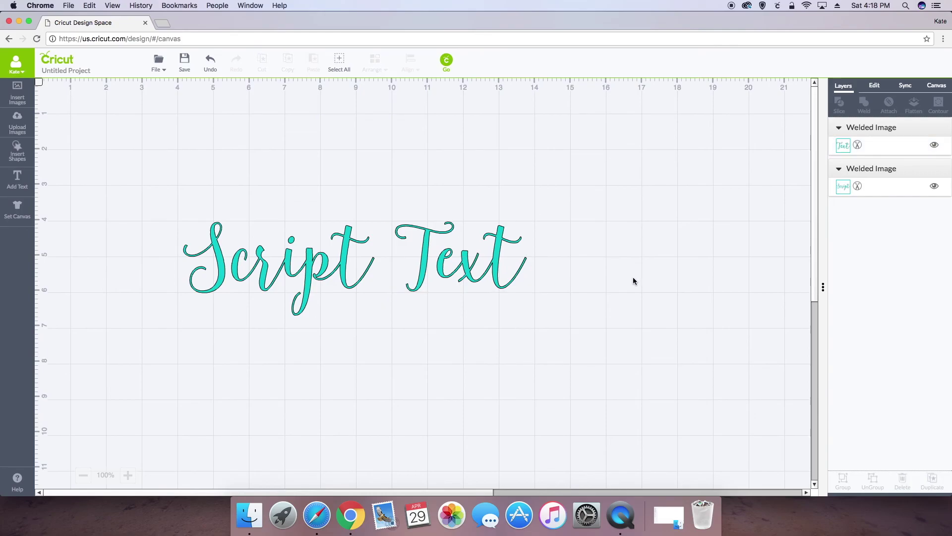